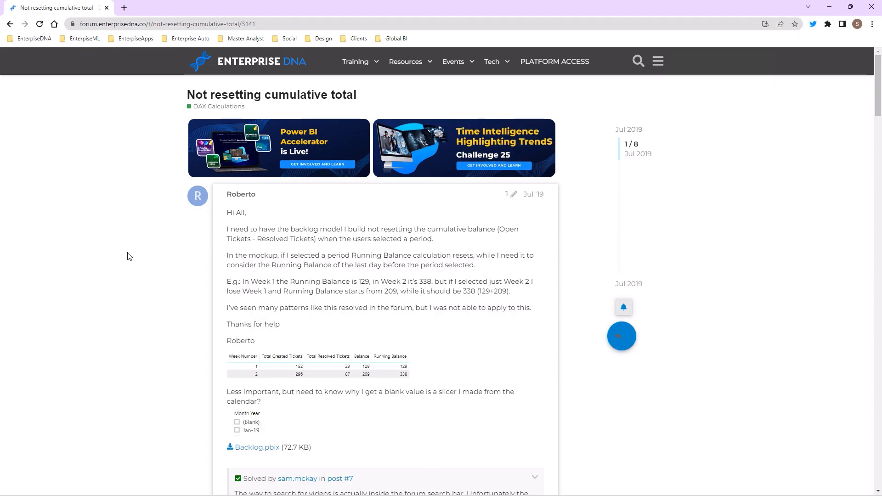
Step: Scroll to the leader's reply (post 2/8) and highlight ALLEXCEPT in its code block
scroll(129, 257, "down", 3)
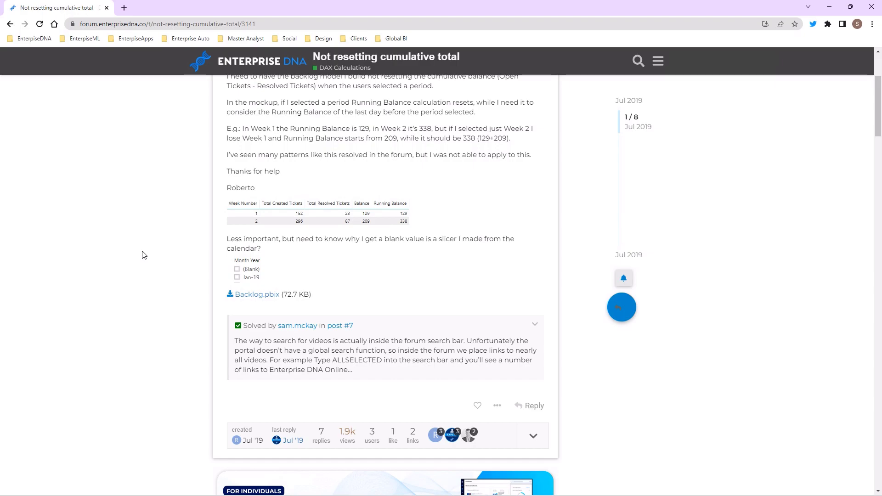
scroll(144, 255, "down", 6)
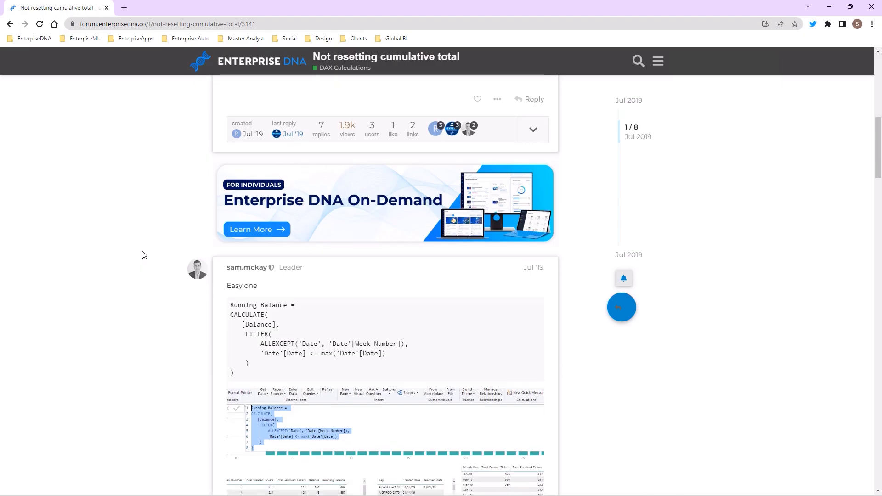
scroll(144, 255, "up", 6)
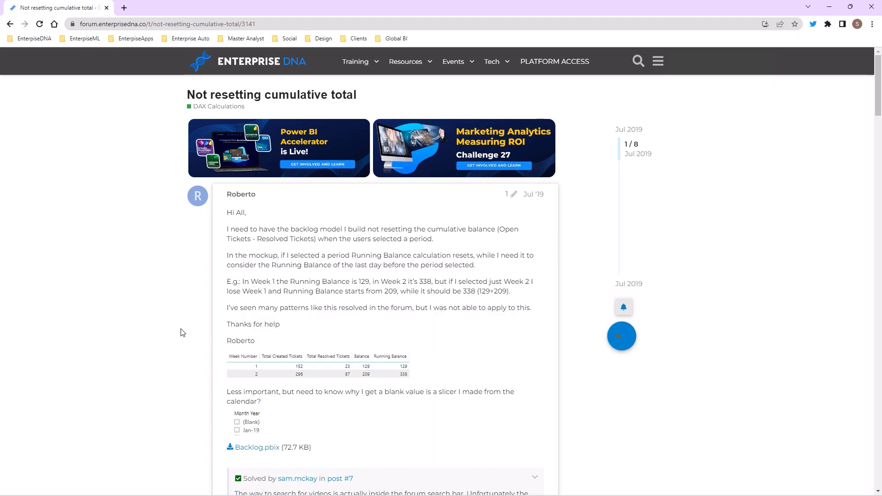
scroll(182, 332, "down", 13)
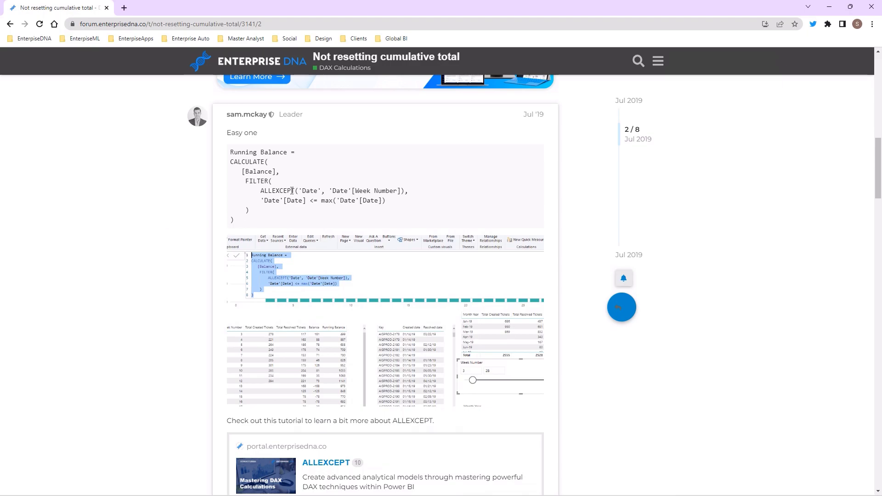
left_click_drag(299, 189, 260, 191)
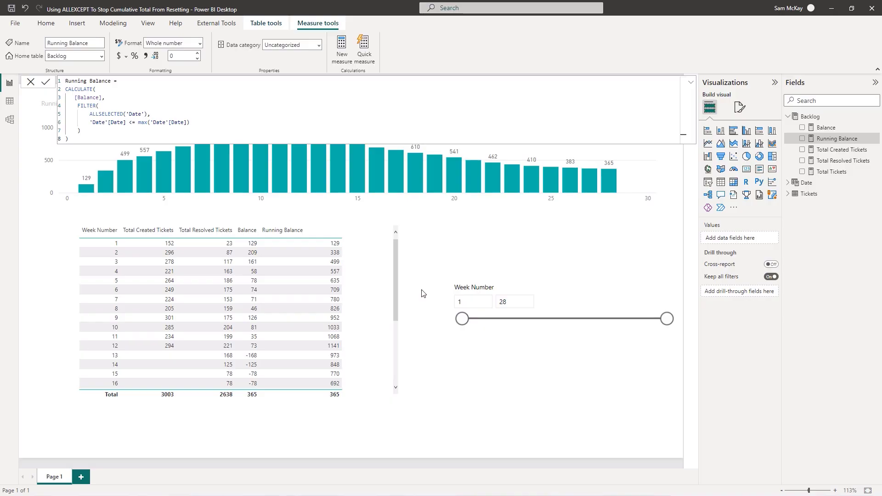
left_click(423, 293)
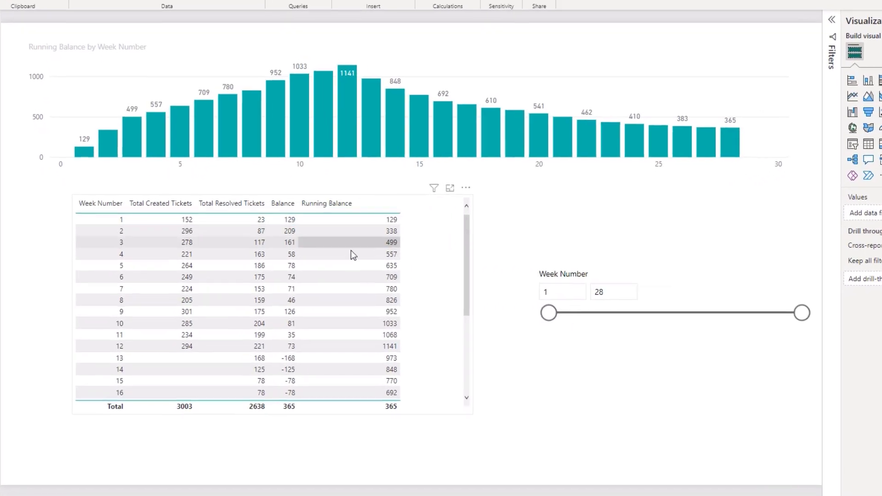
mouse_move(112, 150)
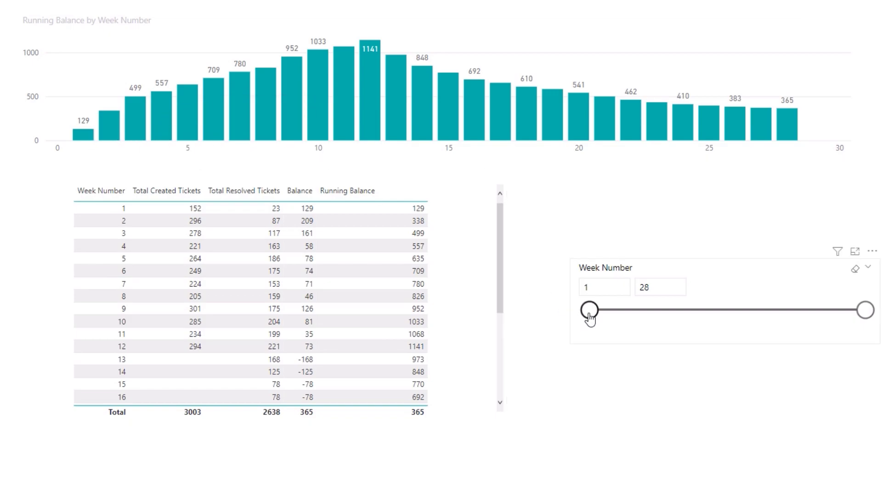
left_click_drag(603, 313, 640, 322)
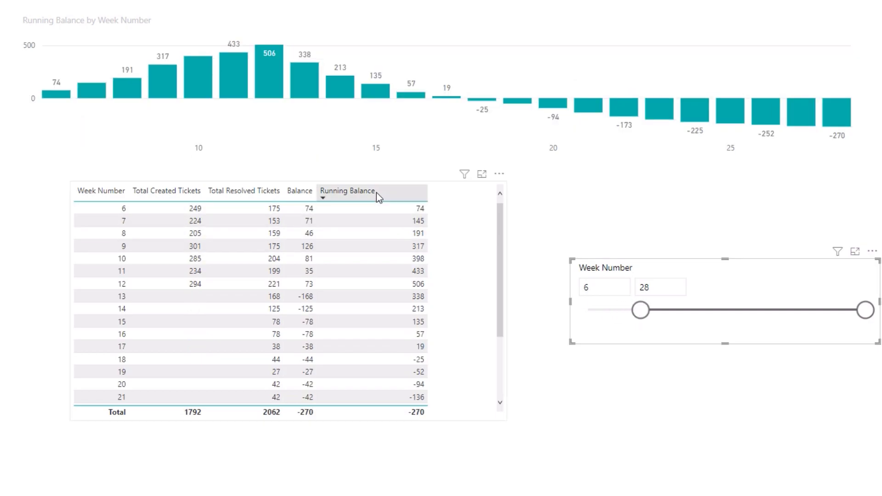
mouse_move(63, 98)
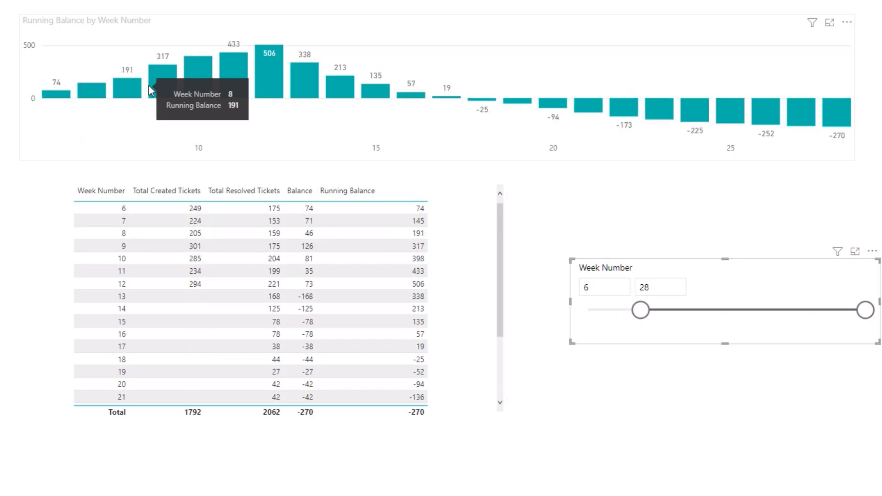
mouse_move(177, 81)
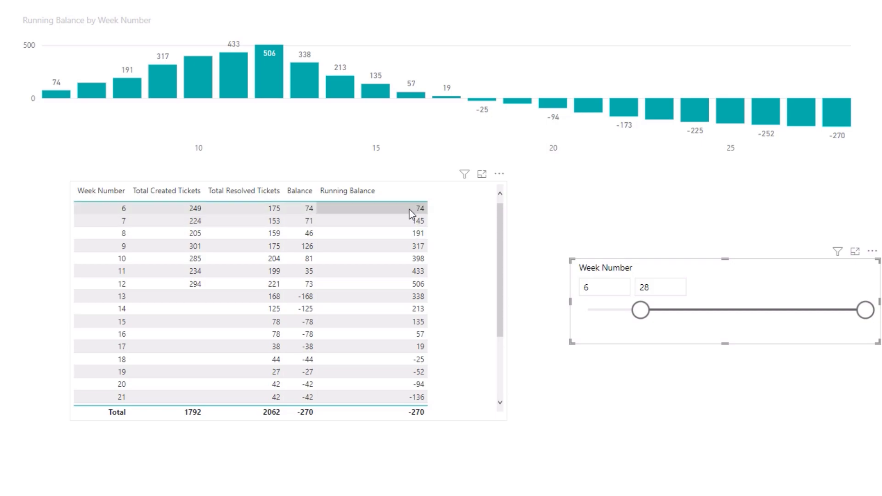
left_click_drag(641, 310, 589, 310)
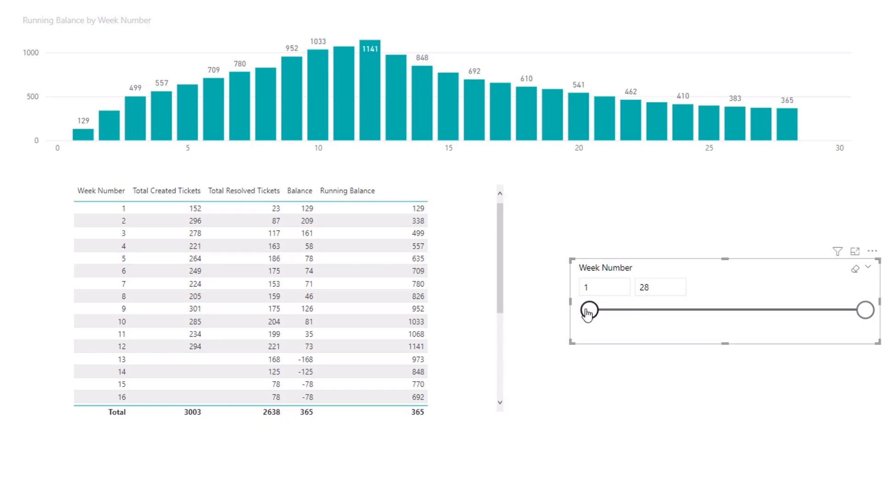
left_click_drag(589, 310, 628, 313)
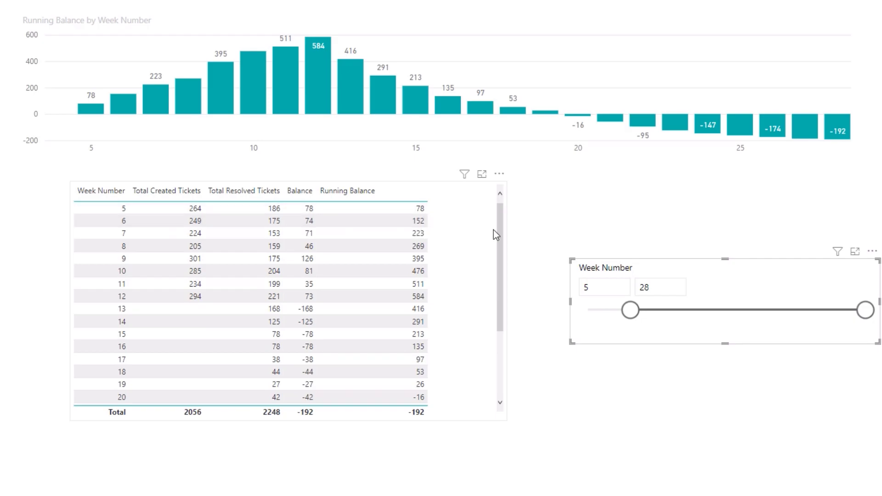
left_click_drag(628, 311, 590, 312)
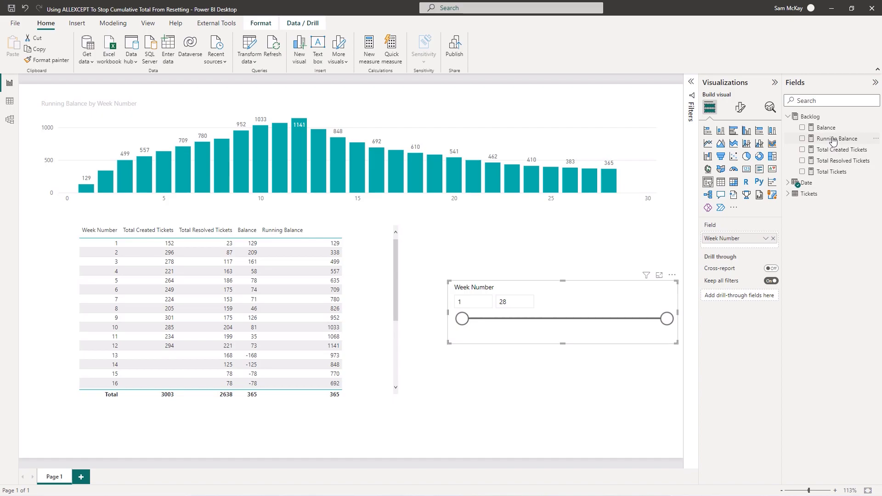
Step: Change Running Balance's ALLSELECTED('Date') to ALLEXCEPT('Date', 'Date'[Week Number]) and commit the measure
left_click(833, 139)
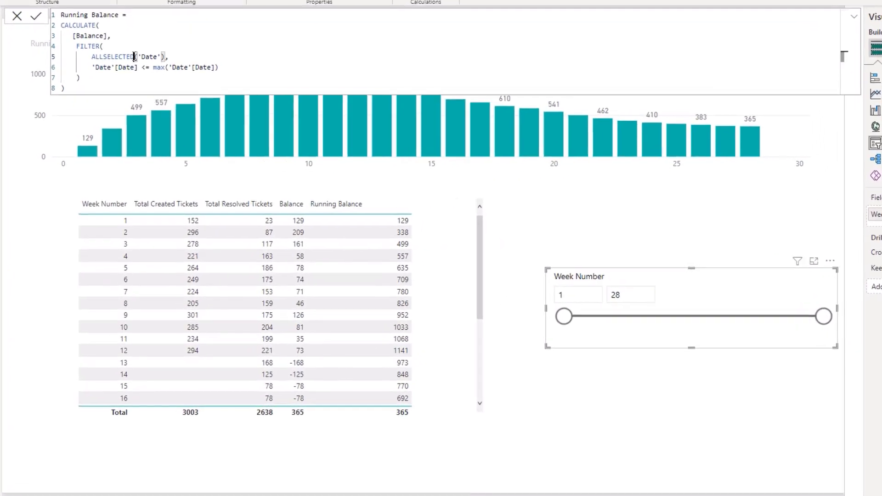
left_click_drag(124, 113, 102, 114)
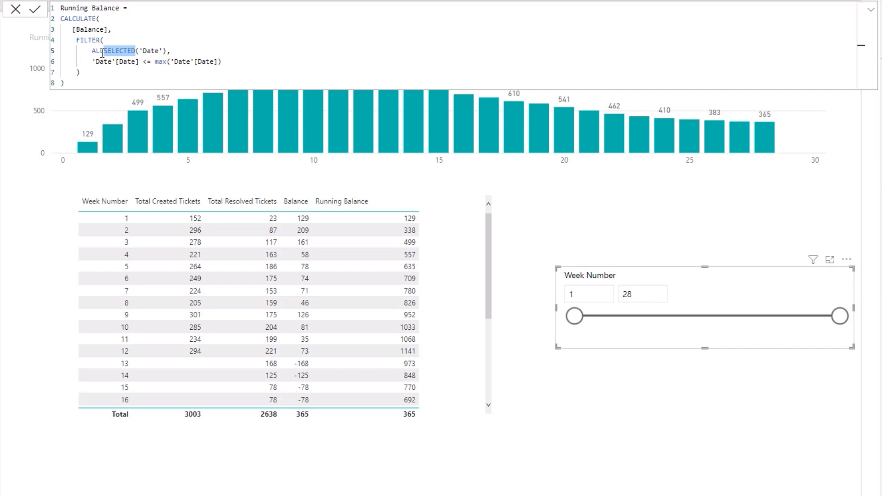
key("BackSpace")
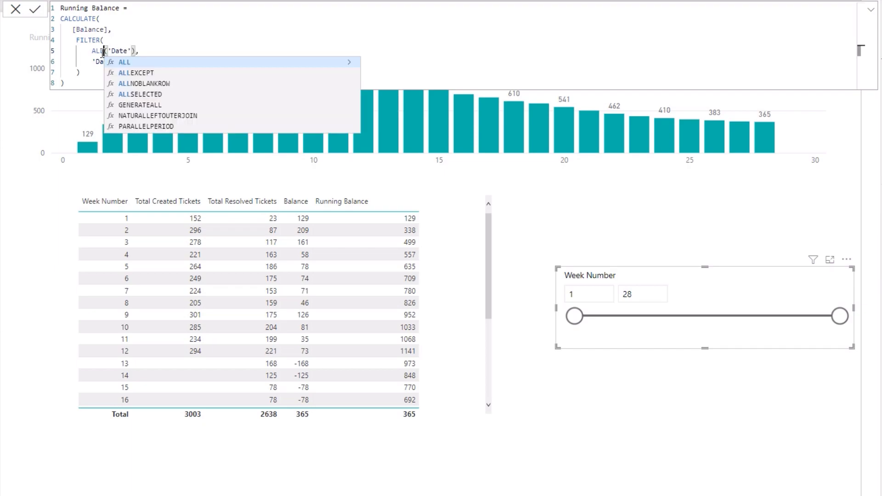
left_click(132, 74)
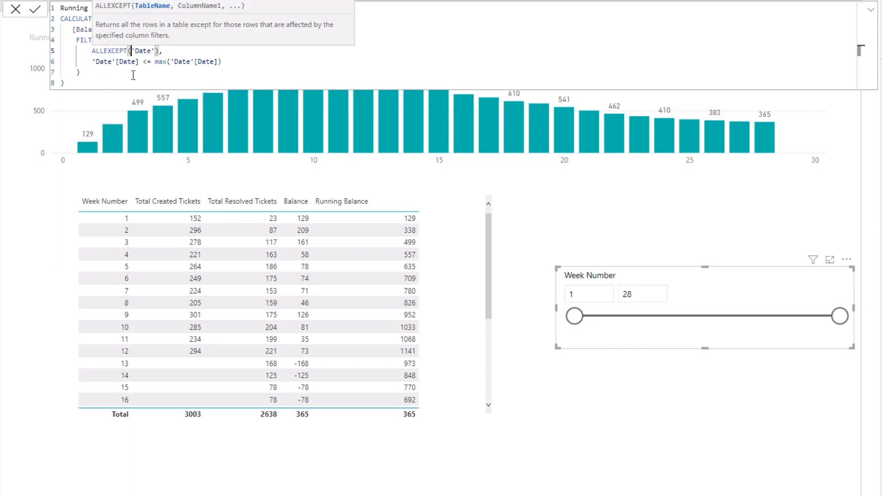
left_click(157, 51)
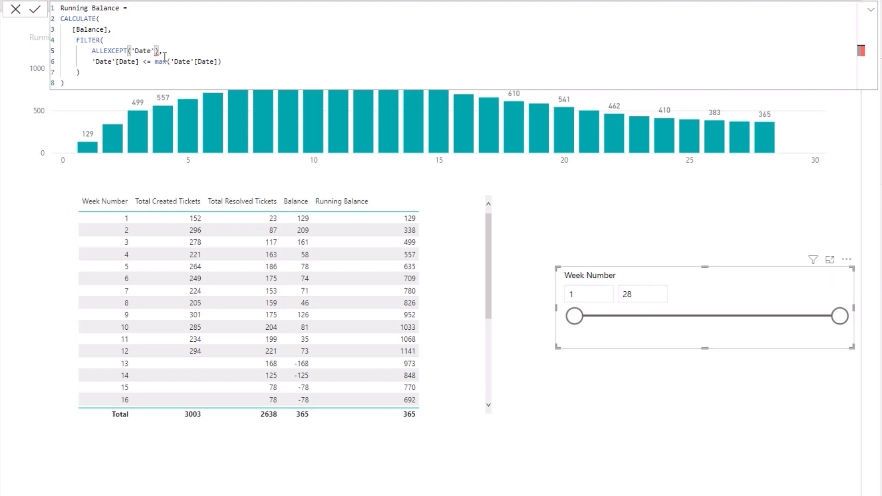
type(",")
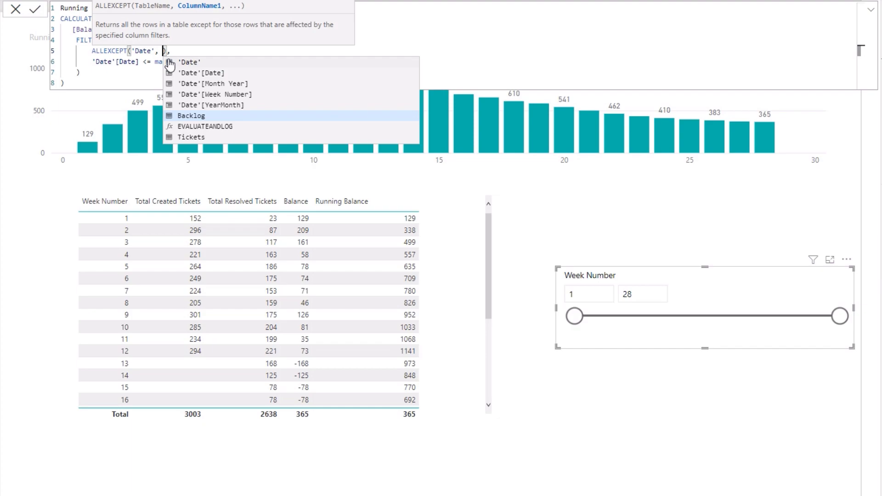
left_click(211, 93)
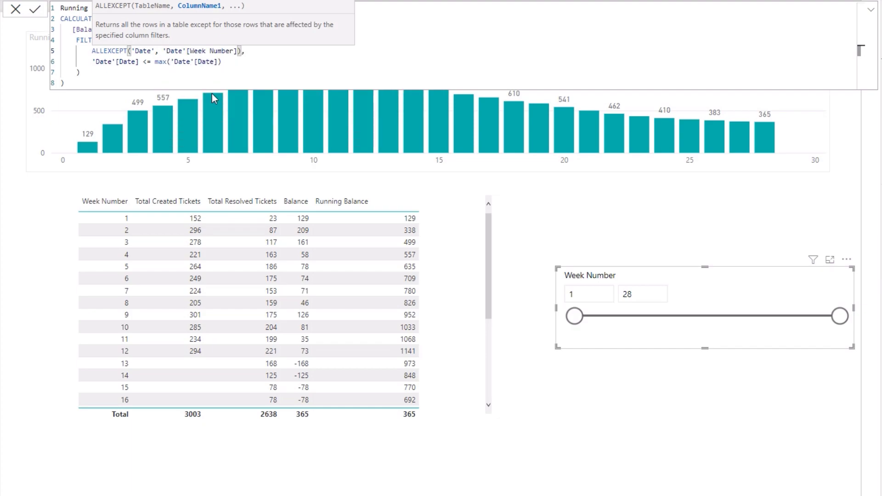
key("Return")
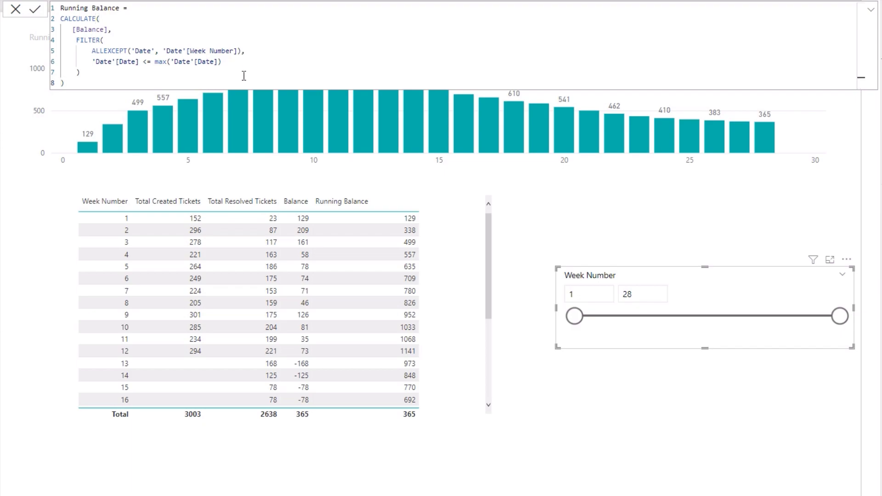
Step: Close the formula bar and move the Week Number slicer's start to week 12
left_click_drag(575, 316, 613, 322)
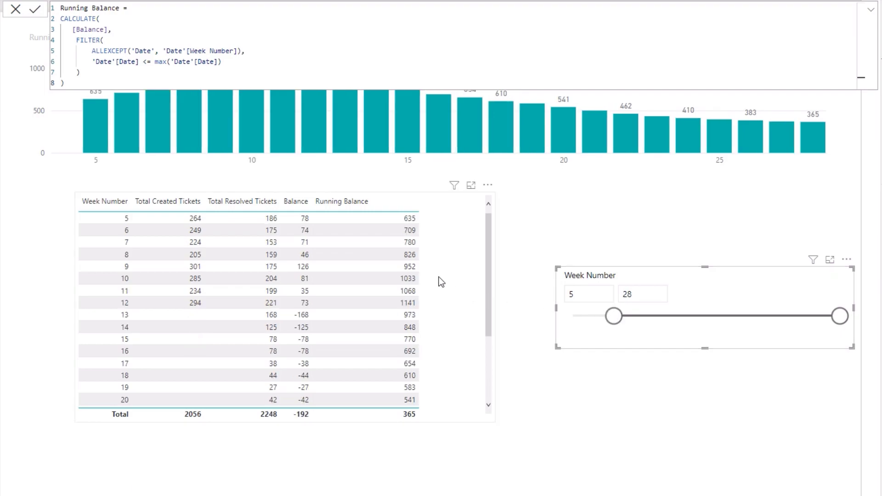
left_click(28, 13)
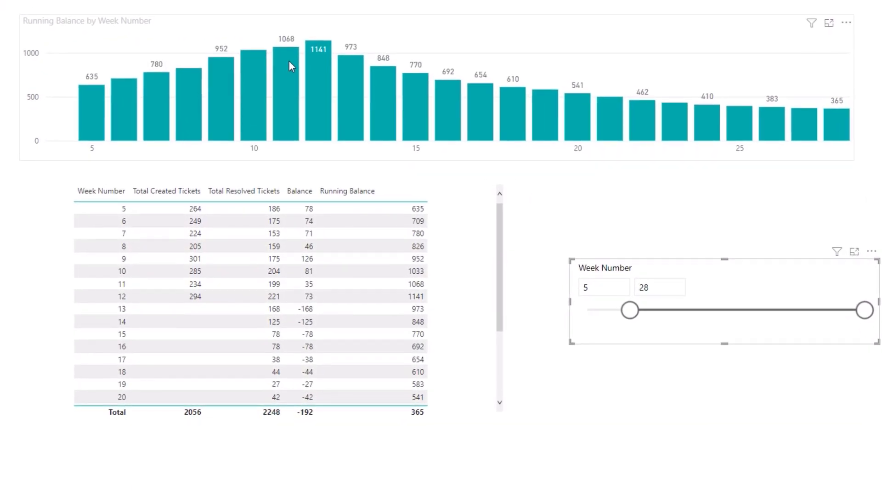
mouse_move(130, 84)
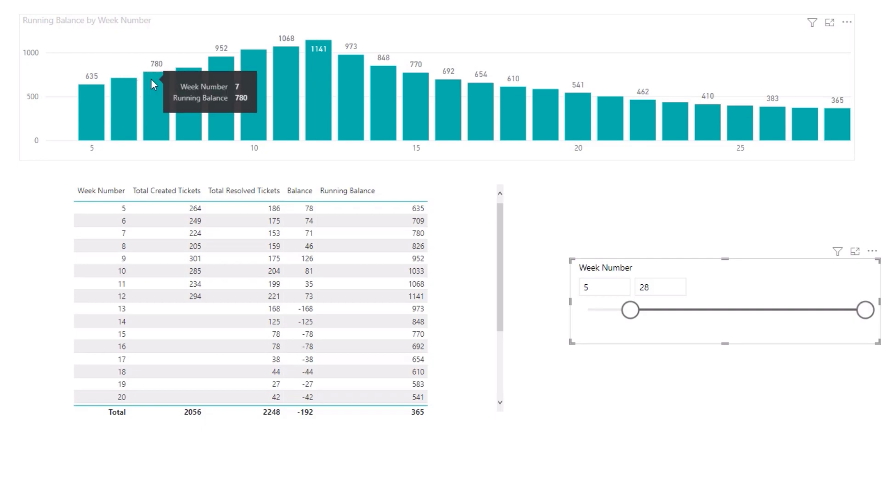
left_click_drag(630, 311, 703, 327)
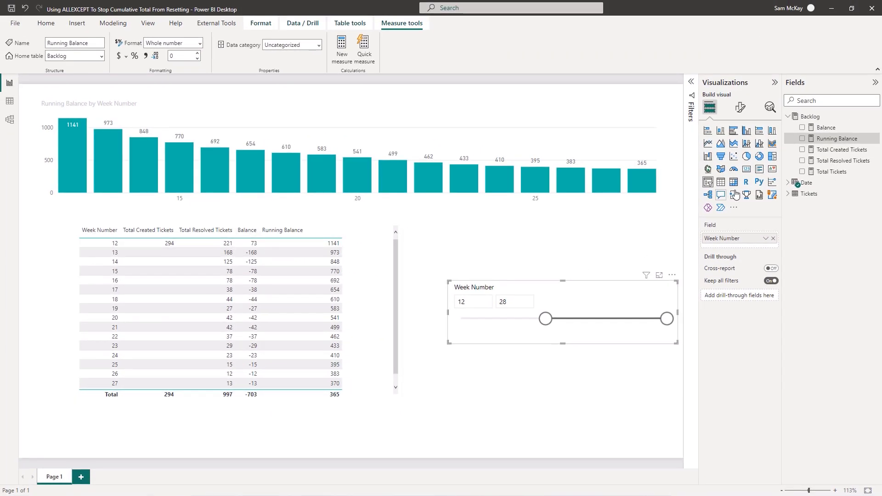
Step: Reformat Running Balance's filter as ALLEXCEPT( 'Date', 'Date'[Week Number] ) and recommit it
left_click(837, 138)
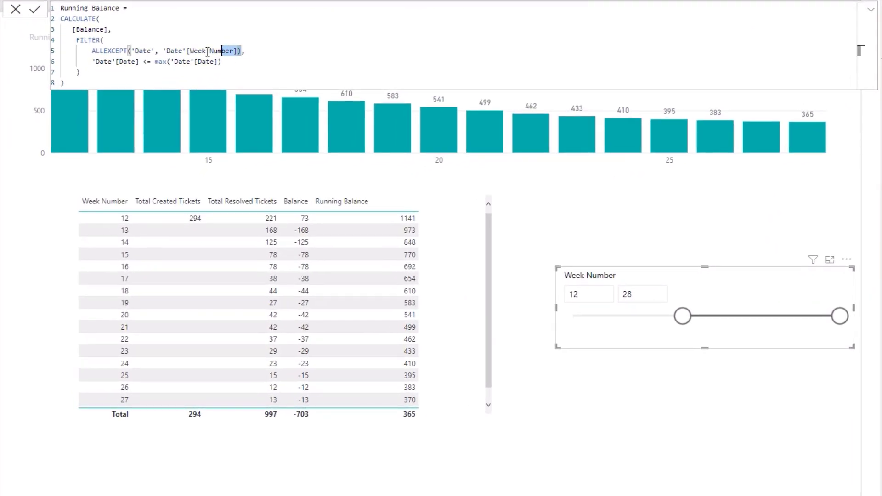
left_click_drag(208, 51, 164, 51)
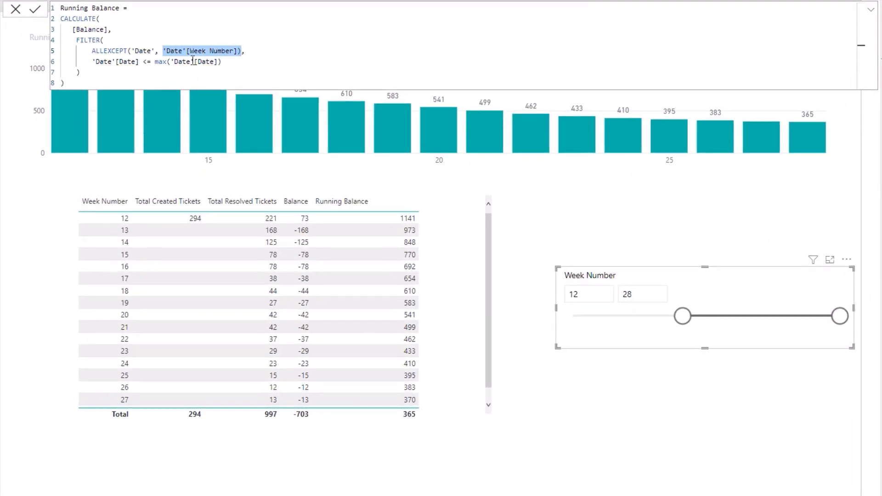
left_click(253, 47)
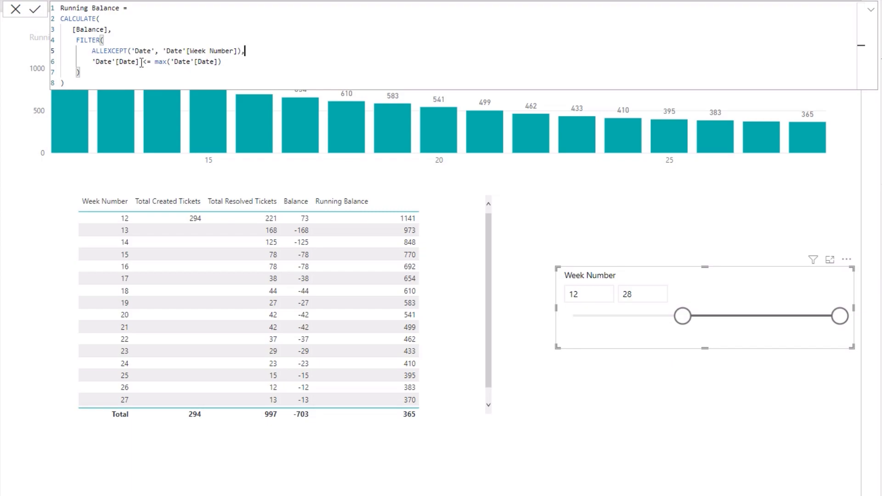
left_click_drag(140, 62, 92, 62)
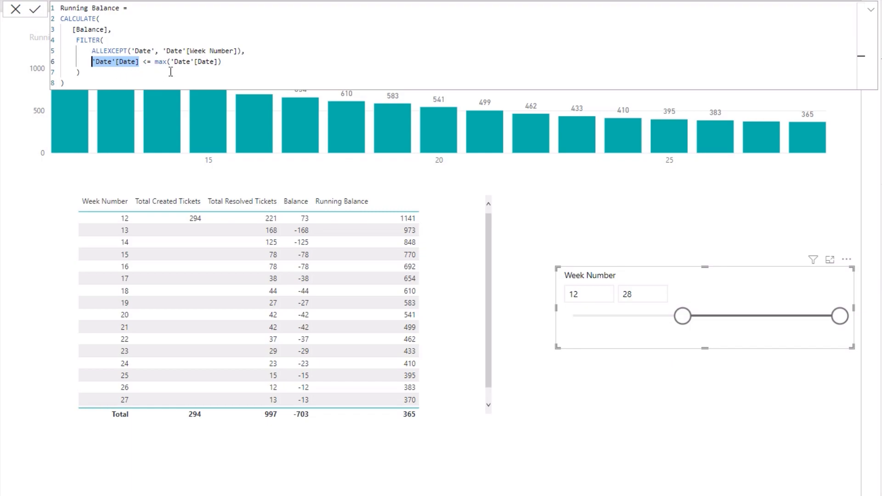
left_click_drag(163, 51, 238, 52)
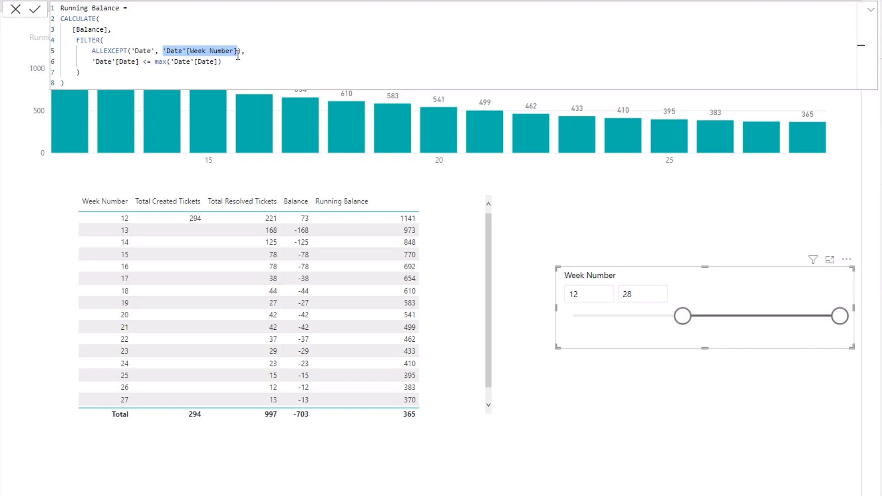
left_click(238, 51)
left_click(133, 51)
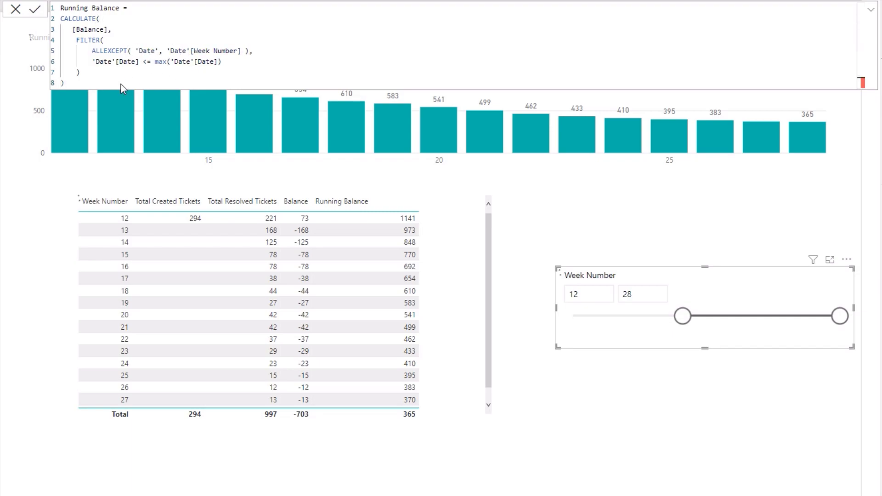
key("Return")
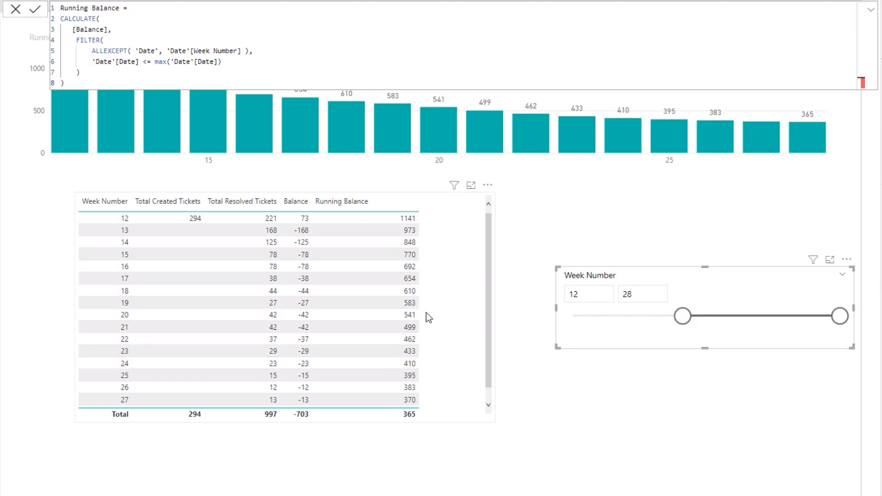
Step: Widen the table, set the Week Number slicer to weeks 6–28, and return to the forum thread
left_click(461, 279)
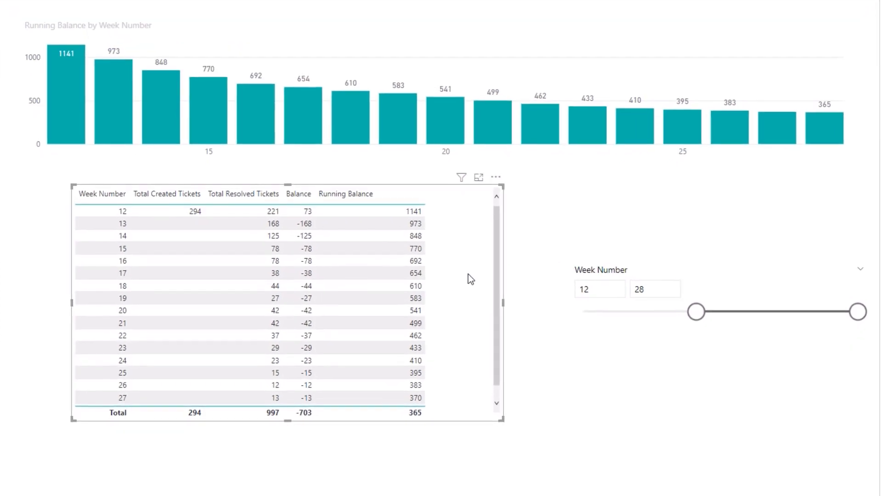
left_click_drag(505, 301, 534, 303)
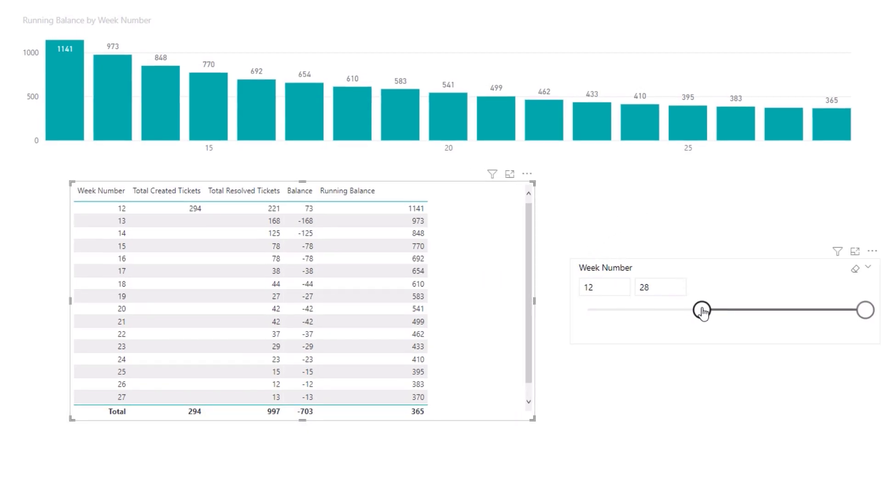
left_click_drag(702, 310, 590, 310)
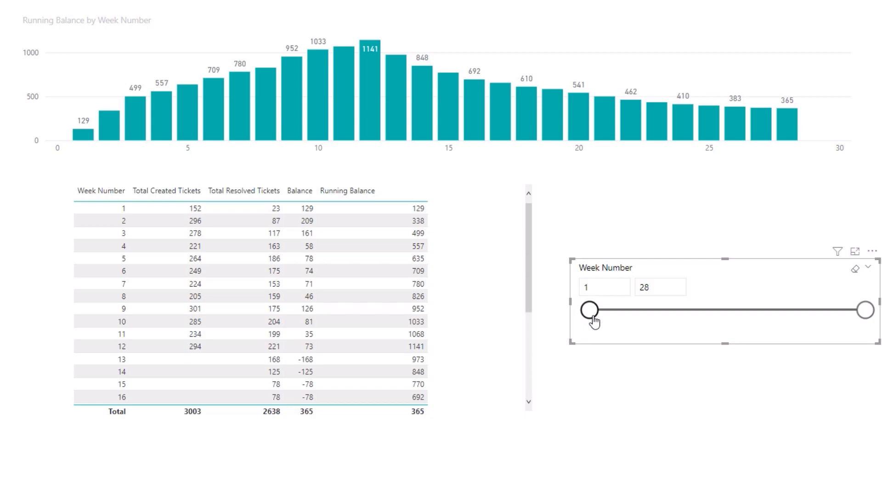
left_click_drag(593, 317, 641, 318)
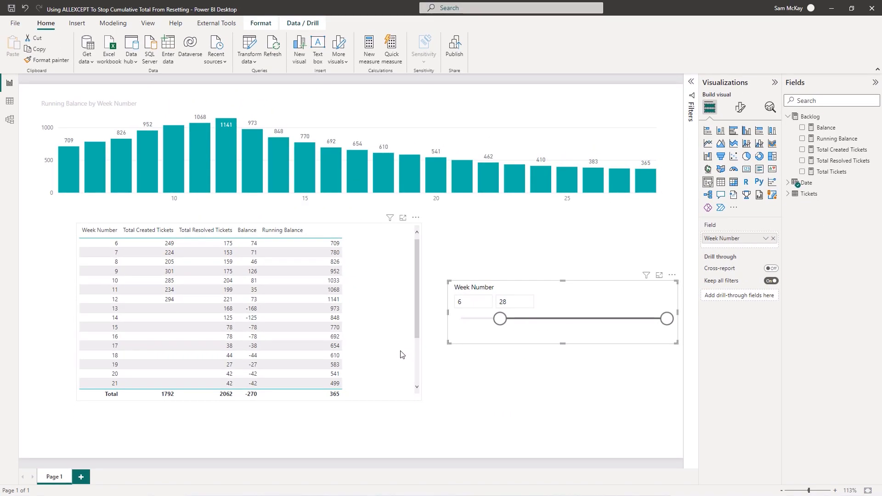
left_click(503, 358)
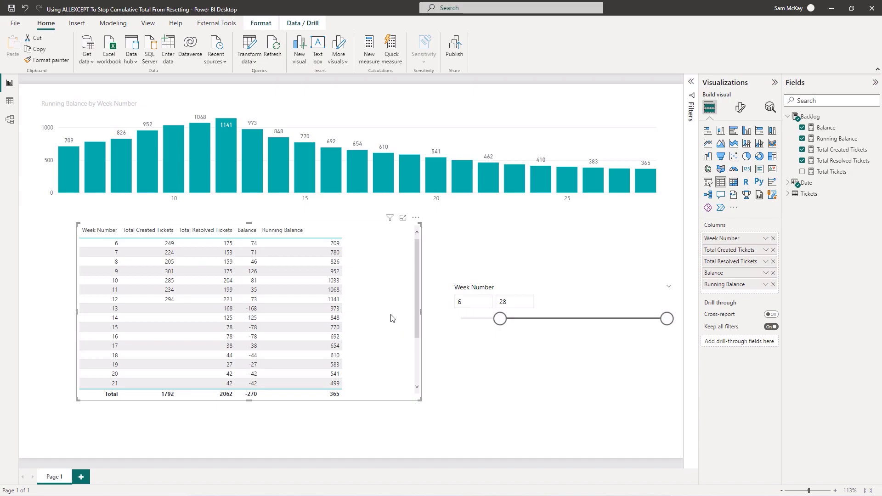
key("alt+Tab")
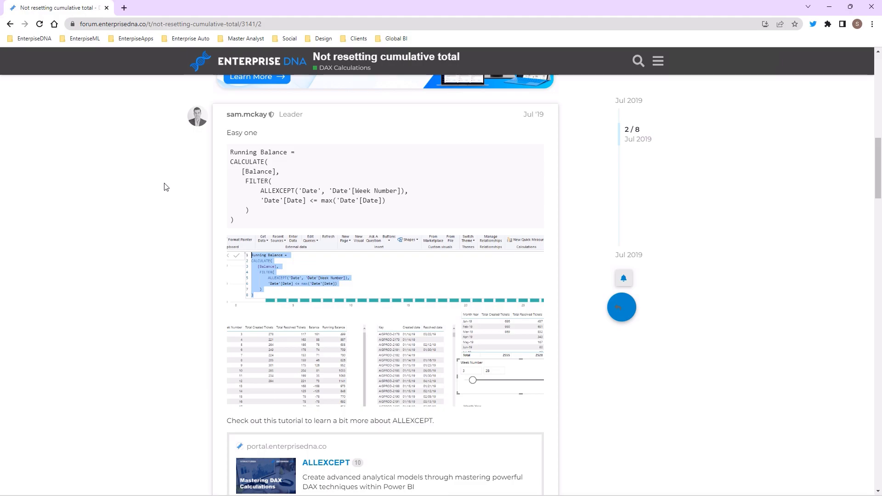
scroll(177, 187, "down", 3)
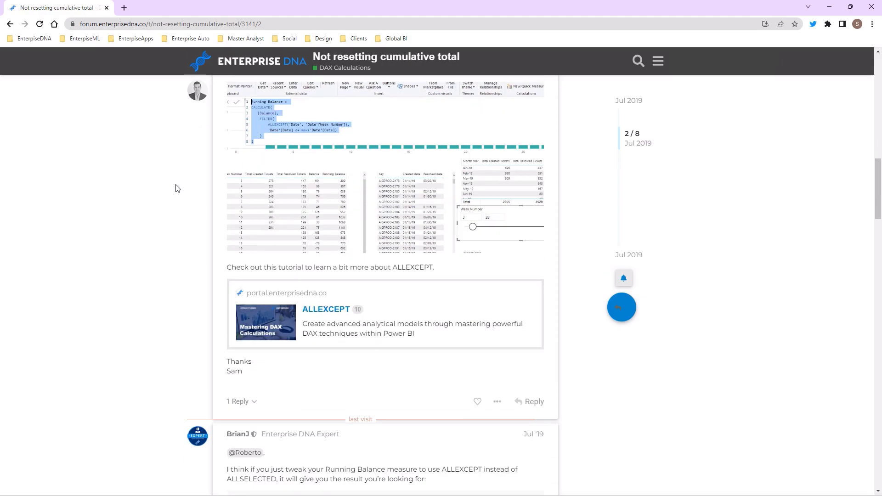
scroll(177, 188, "down", 3)
scroll(324, 169, "up", 6)
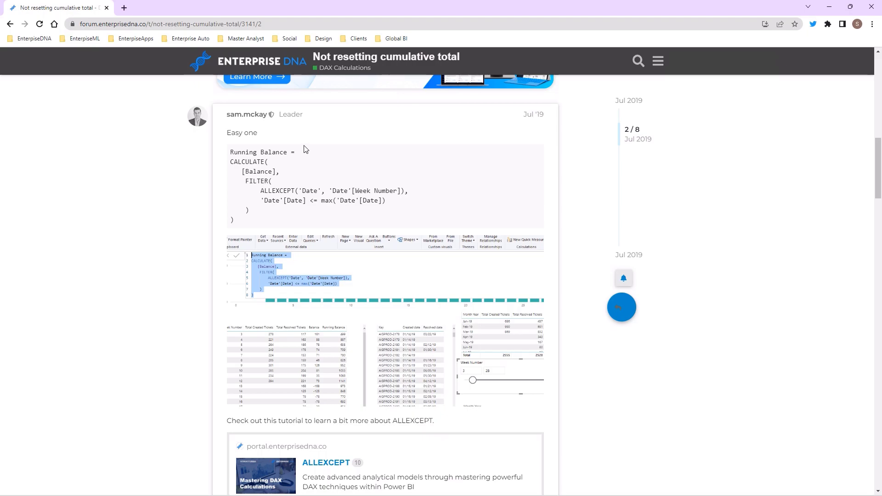
scroll(173, 193, "down", 15)
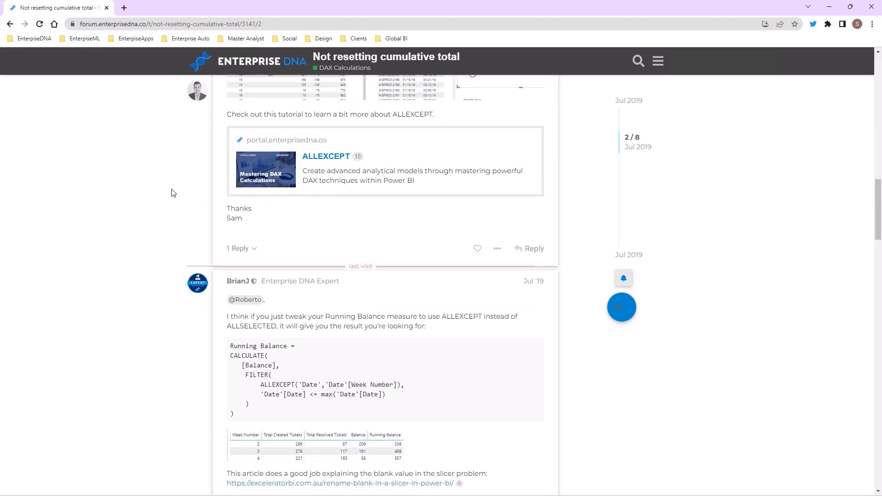
scroll(200, 199, "down", 3)
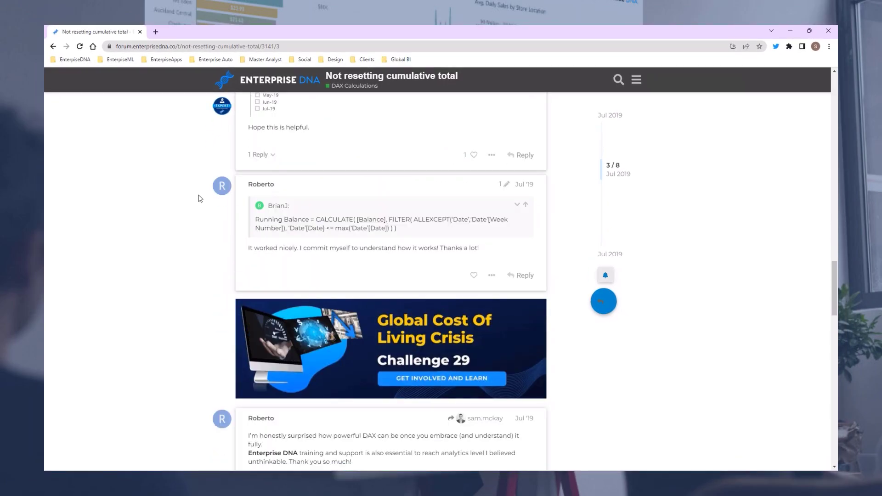
scroll(202, 198, "up", 20)
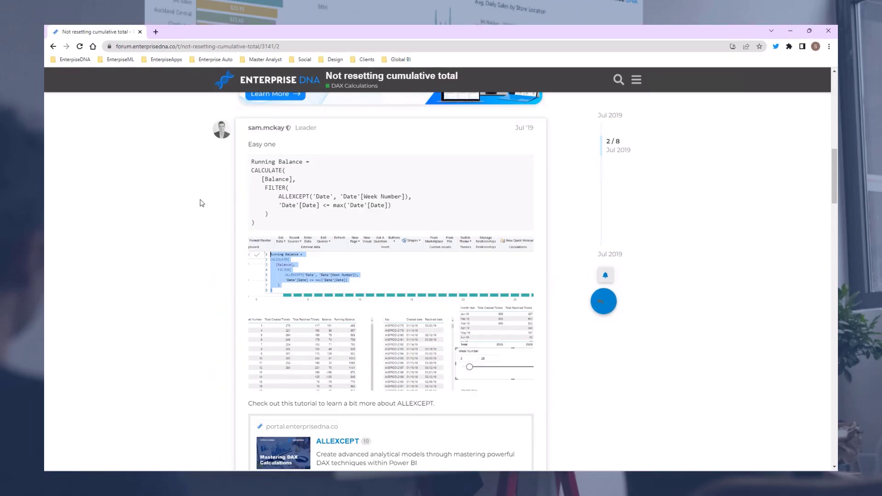